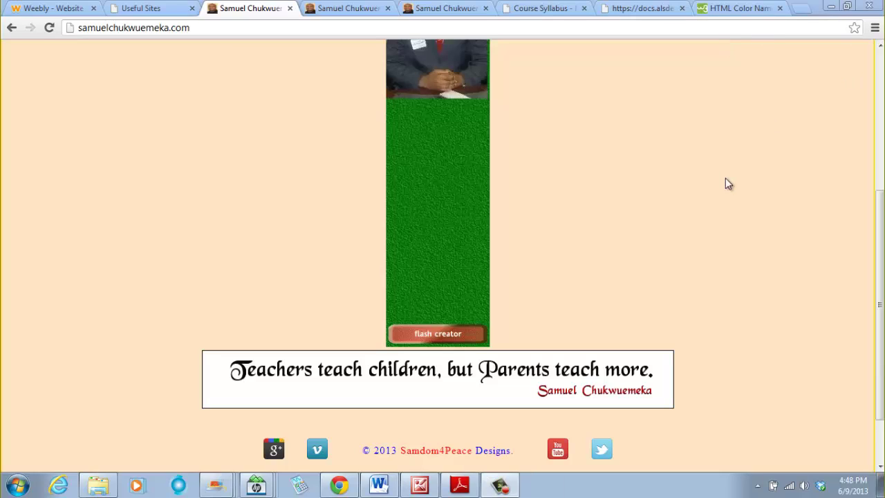
# Switch Chrome from the personal website to the Weebly editor for Mr. C's Class.
pyautogui.scroll(4, 656, 217)
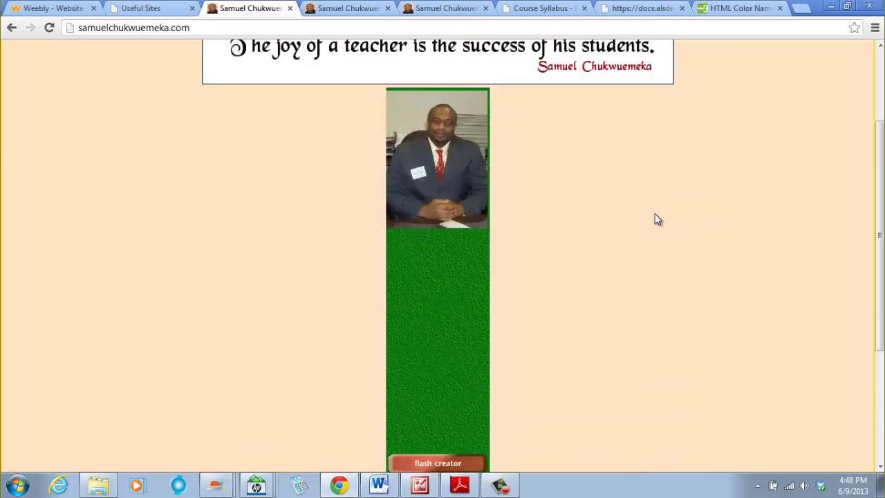
pyautogui.click(44, 9)
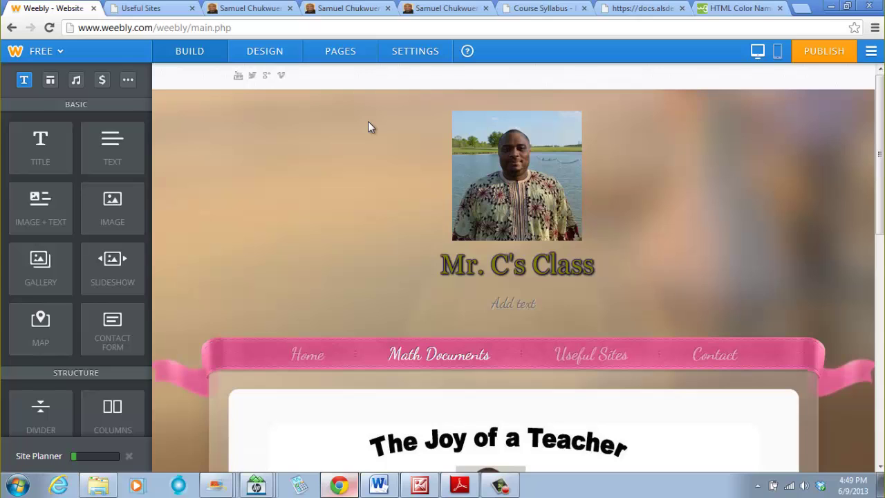
pyautogui.scroll(-4, 777, 152)
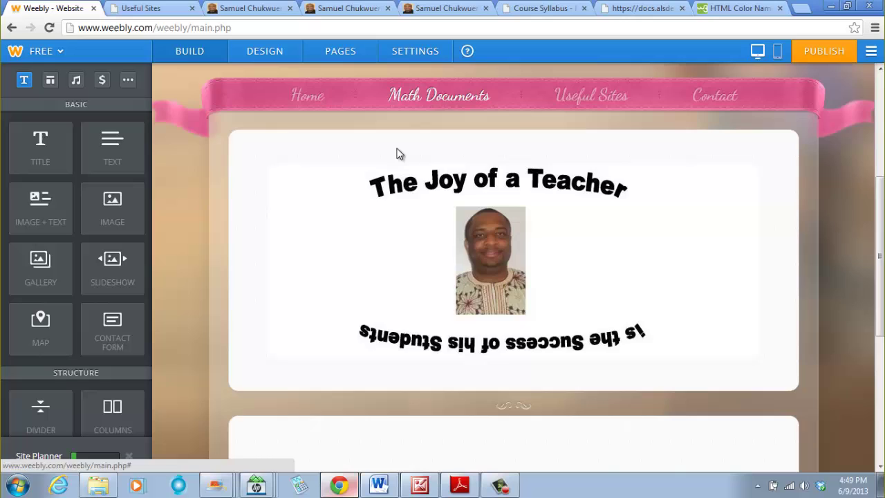
pyautogui.scroll(-5, 402, 154)
pyautogui.scroll(6, 408, 197)
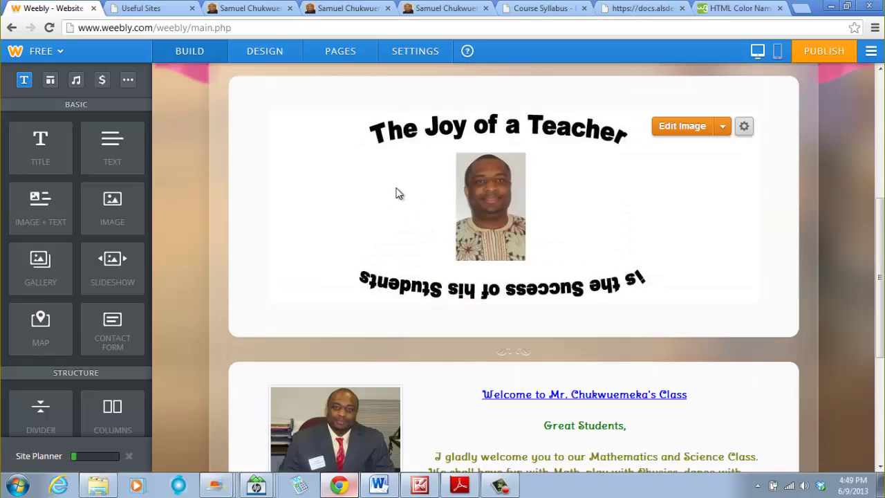
pyautogui.click(424, 183)
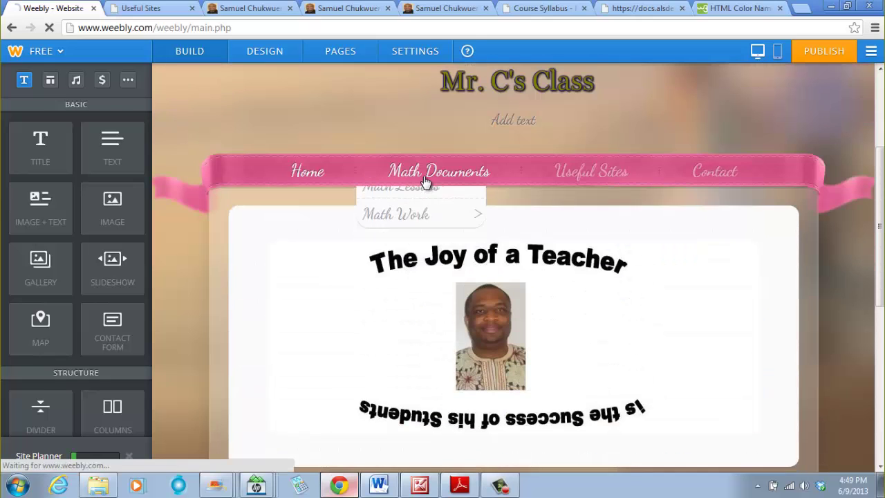
pyautogui.scroll(-6, 450, 184)
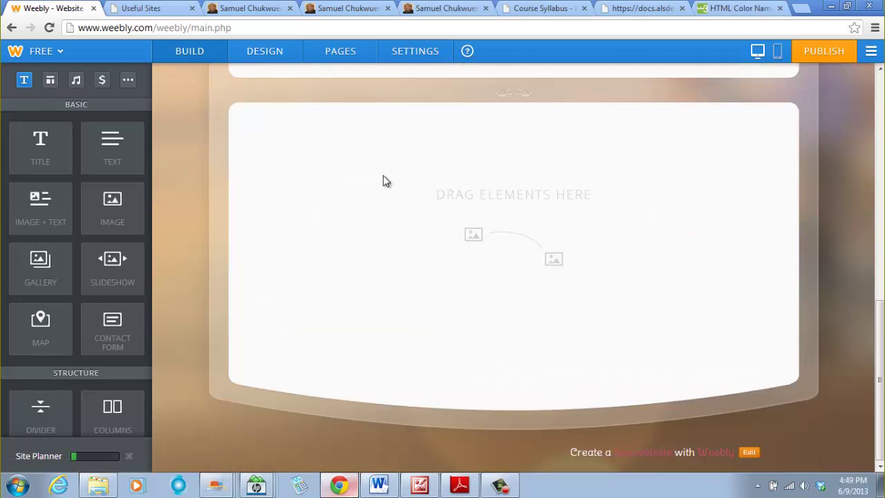
pyautogui.scroll(7, 488, 209)
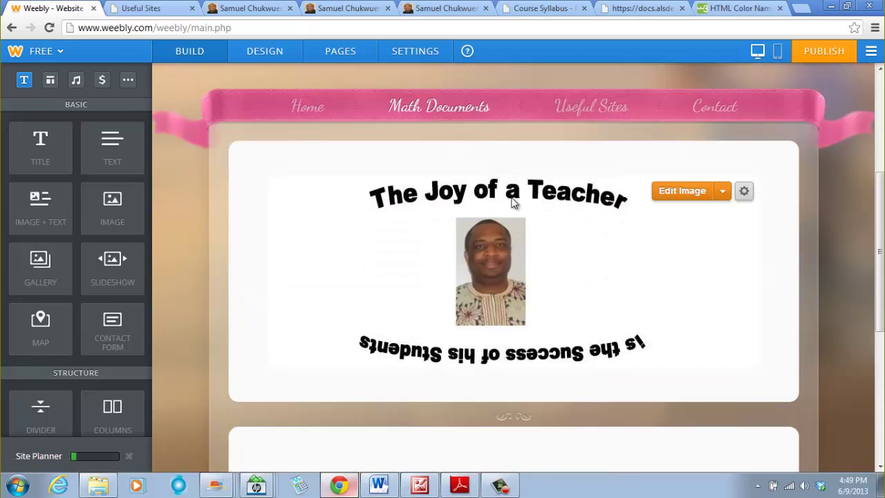
pyautogui.scroll(-4, 512, 197)
pyautogui.scroll(-2, 526, 317)
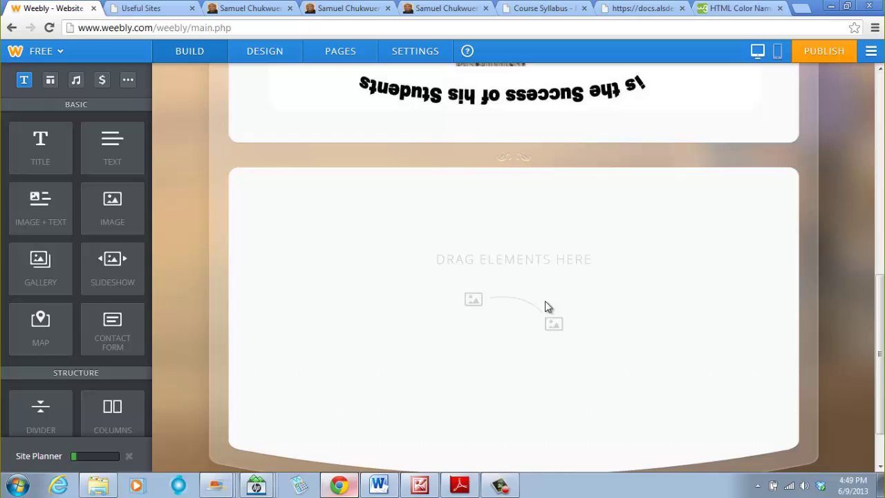
pyautogui.scroll(5, 544, 304)
pyautogui.click(437, 176)
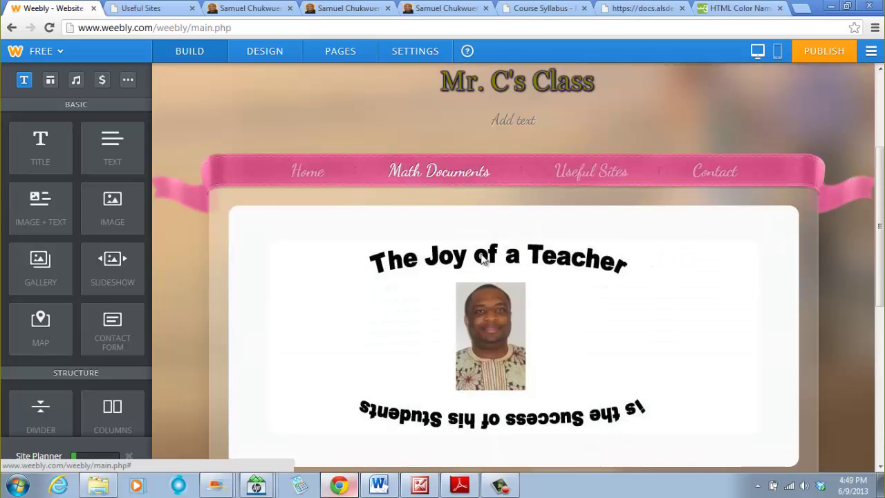
pyautogui.moveTo(418, 173)
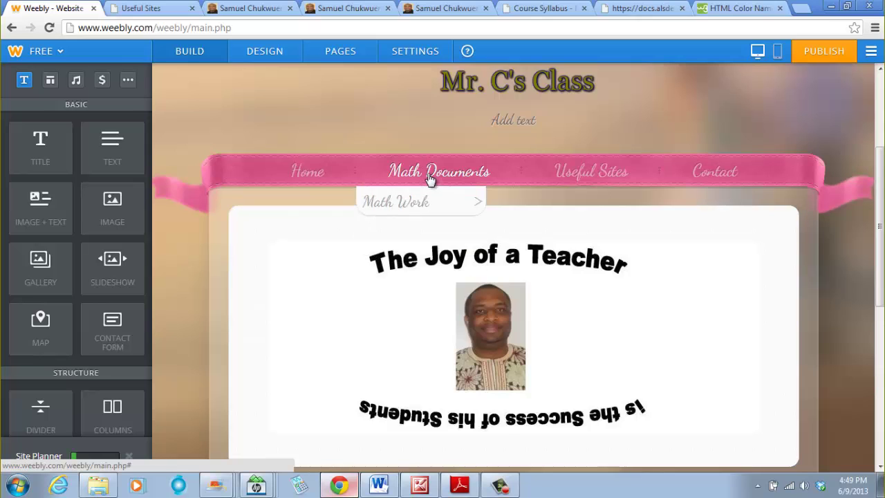
pyautogui.scroll(-5, 469, 224)
pyautogui.scroll(-1, 470, 225)
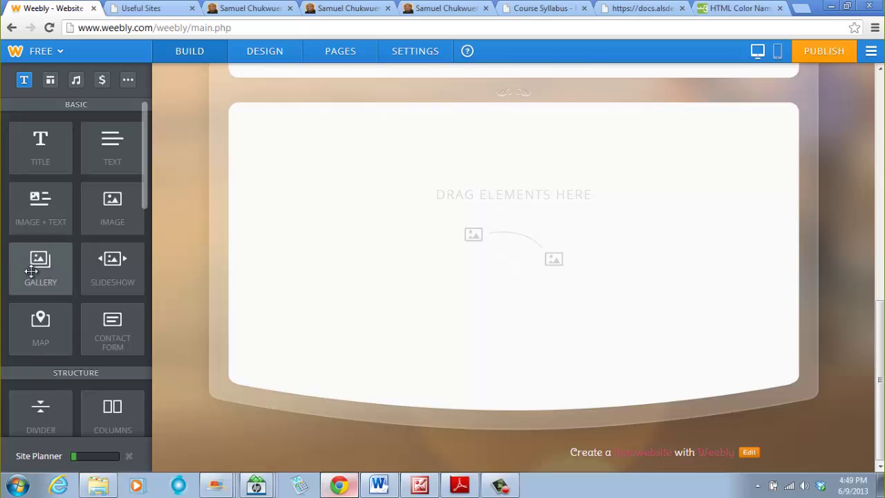
# Drop a Gallery element into the empty Math Documents section and begin adding images.
pyautogui.moveTo(31, 271); pyautogui.dragTo(427, 219)
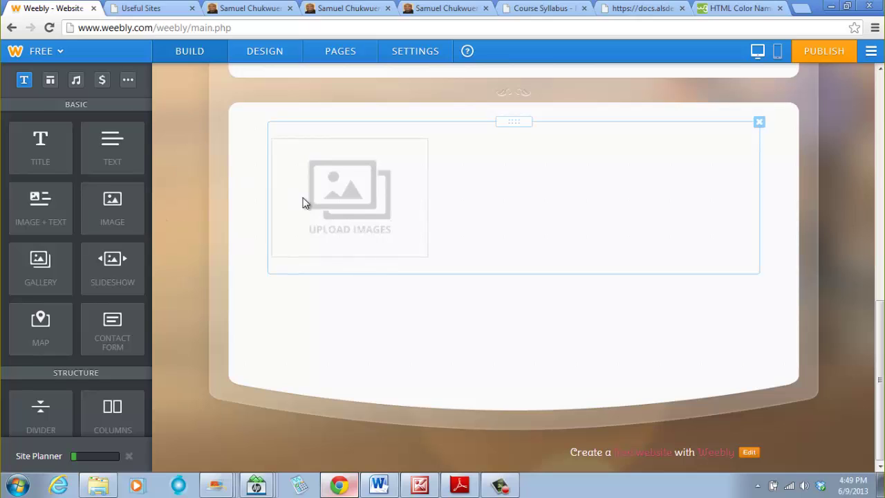
pyautogui.click(353, 189)
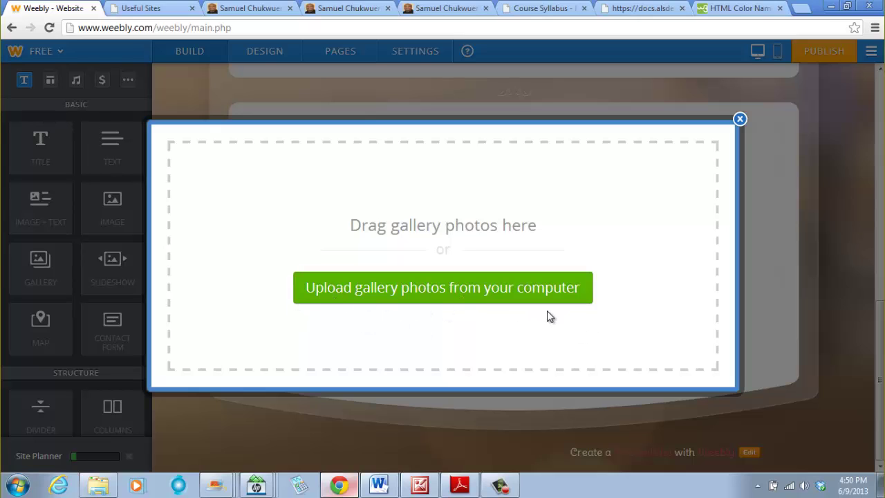
# Choose to upload gallery photos from the computer, opening the file picker.
pyautogui.click(438, 288)
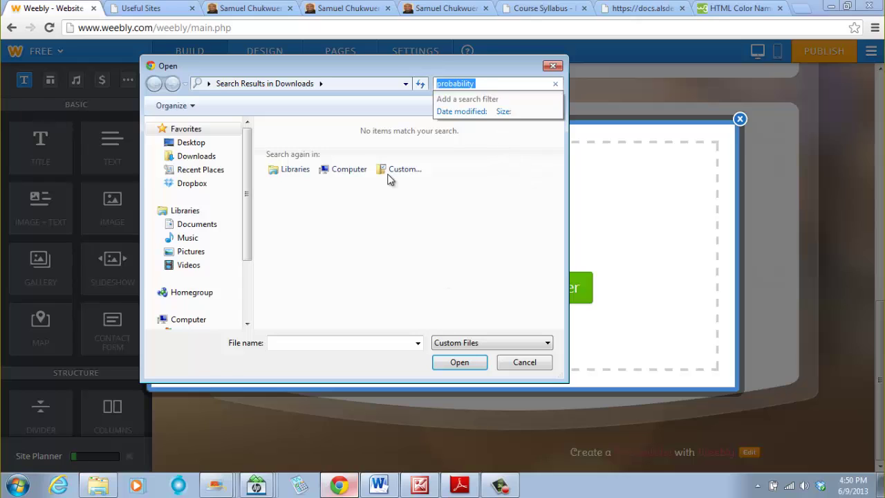
pyautogui.click(428, 238)
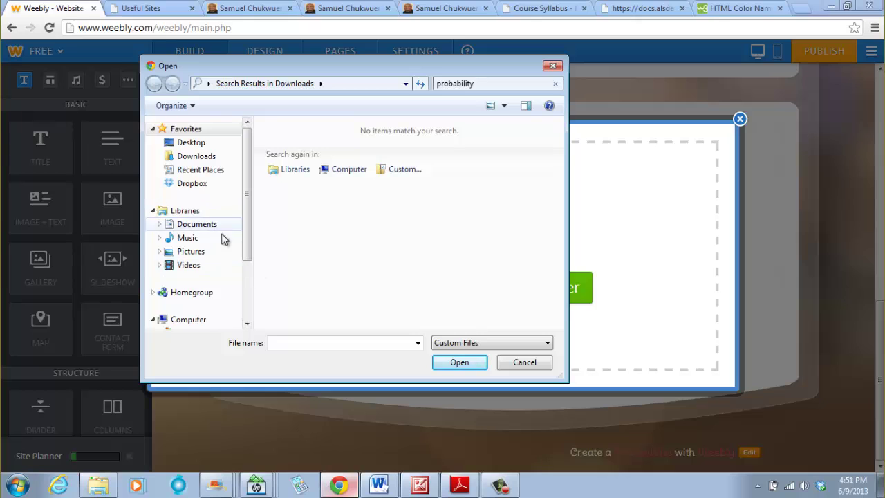
# Go to the Pictures for New Website Weebly folder in the Pictures library.
pyautogui.click(191, 253)
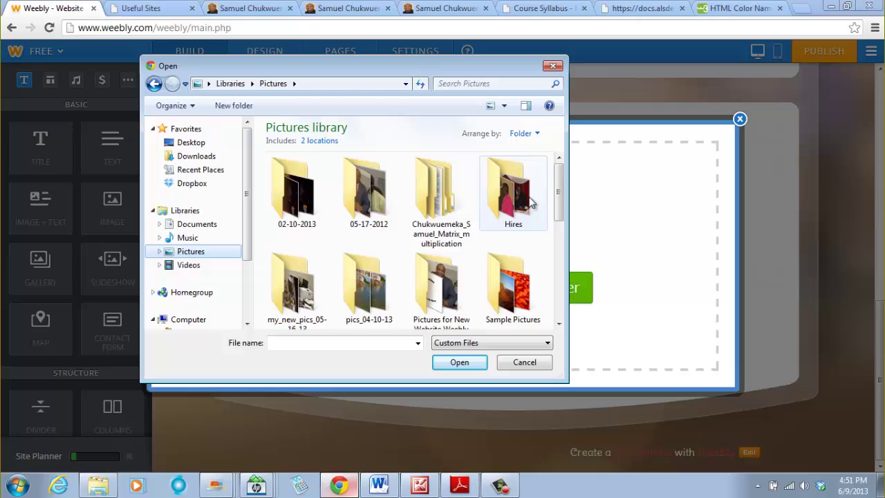
pyautogui.moveTo(560, 197)
pyautogui.mouseDown()
pyautogui.moveTo(560, 214)
pyautogui.moveTo(559, 203)
pyautogui.mouseUp()
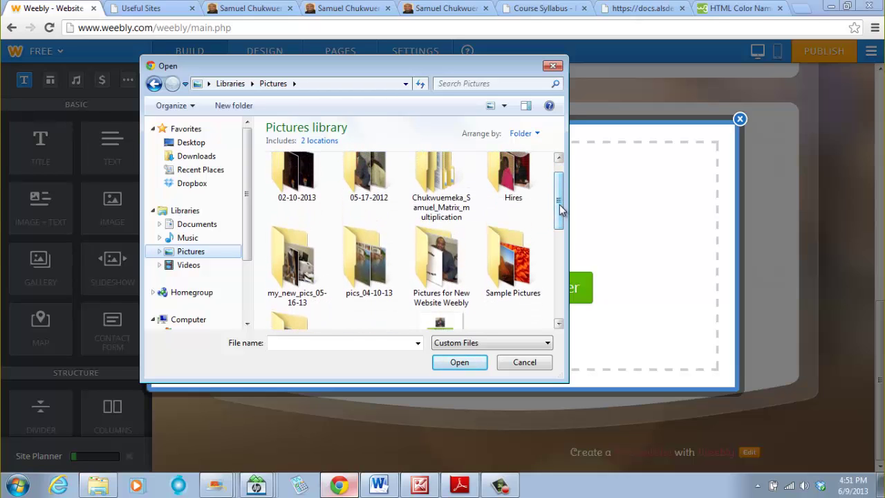
pyautogui.doubleClick(440, 263)
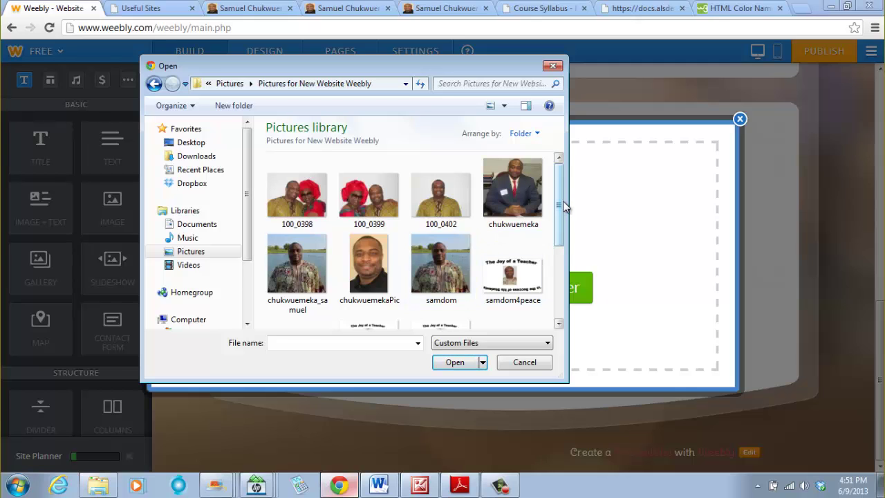
pyautogui.moveTo(563, 205); pyautogui.dragTo(553, 268)
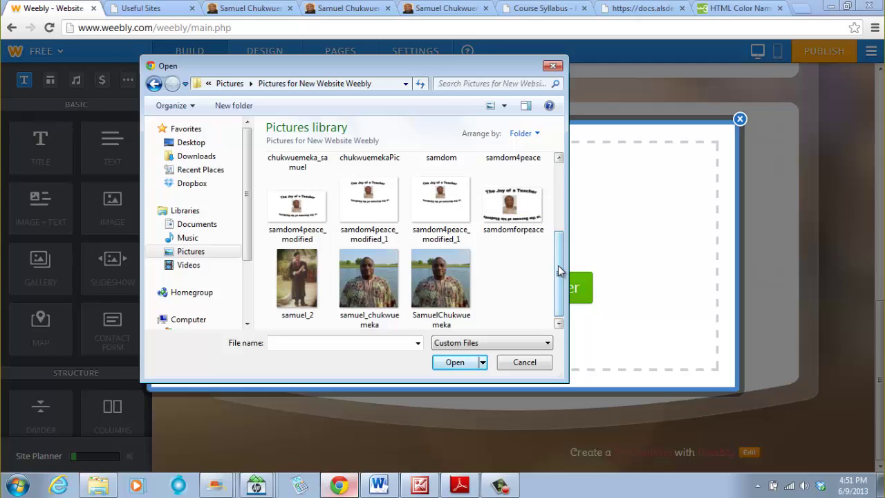
pyautogui.moveTo(558, 267); pyautogui.dragTo(557, 219)
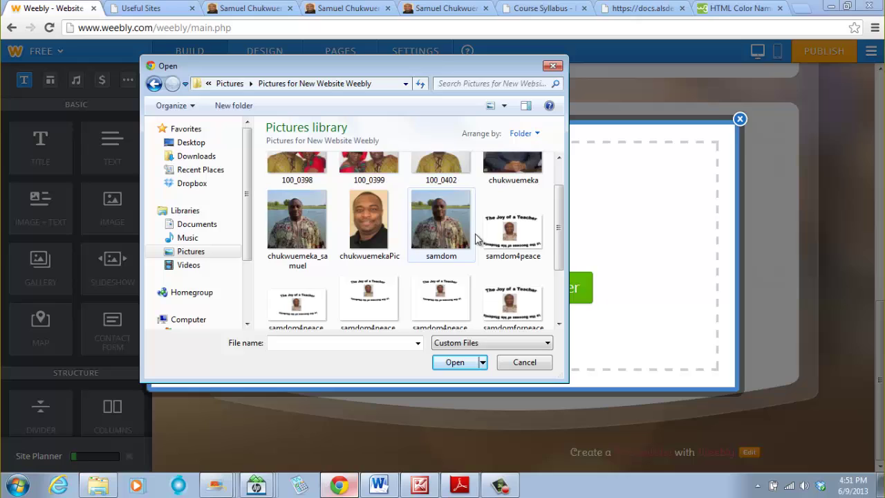
pyautogui.scroll(1, 476, 232)
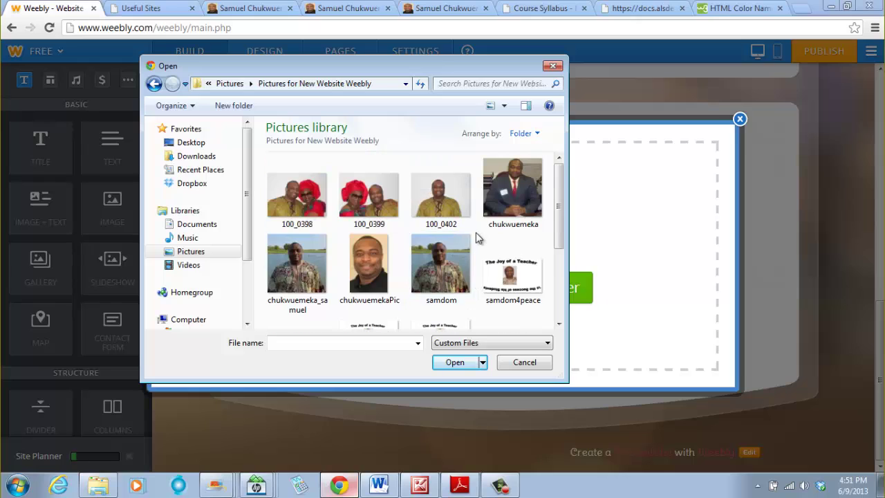
# Select photo 100_0402, the portraits, headshot, lakeside photo and Joy of a Teacher graphic.
pyautogui.click(442, 206)
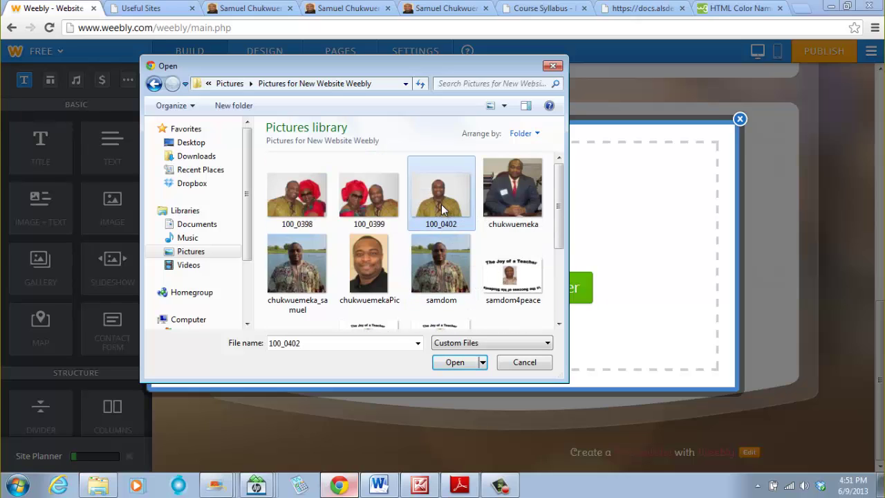
pyautogui.keyDown('ctrl'); pyautogui.click(506, 206); pyautogui.keyUp('ctrl')
pyautogui.keyDown('ctrl'); pyautogui.click(329, 262); pyautogui.keyUp('ctrl')
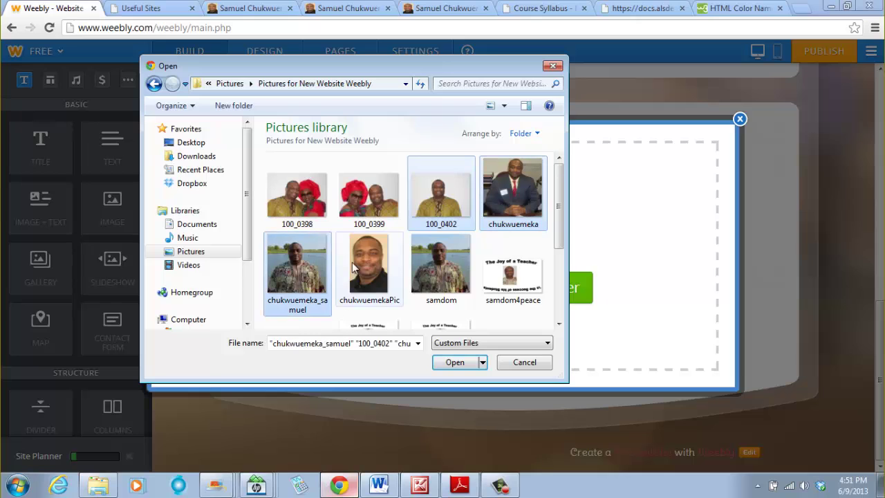
pyautogui.keyDown('ctrl'); pyautogui.click(366, 262); pyautogui.keyUp('ctrl')
pyautogui.keyDown('ctrl'); pyautogui.click(440, 266); pyautogui.keyUp('ctrl')
pyautogui.keyDown('ctrl'); pyautogui.click(511, 273); pyautogui.keyUp('ctrl')
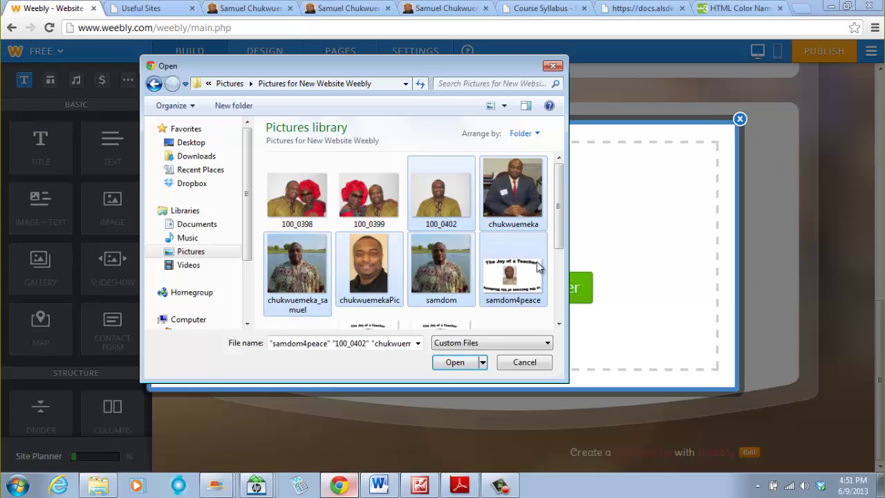
# Add the modified teacher graphics, graduation and lakeside photos, then upload the selection.
pyautogui.moveTo(559, 248); pyautogui.dragTo(559, 313)
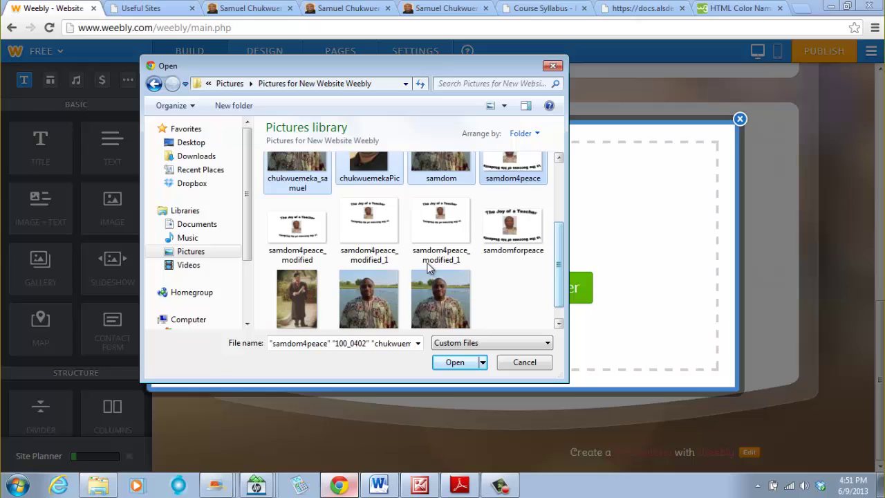
pyautogui.keyDown('ctrl'); pyautogui.click(295, 217); pyautogui.keyUp('ctrl')
pyautogui.keyDown('ctrl'); pyautogui.click(369, 221); pyautogui.keyUp('ctrl')
pyautogui.keyDown('ctrl'); pyautogui.click(441, 221); pyautogui.keyUp('ctrl')
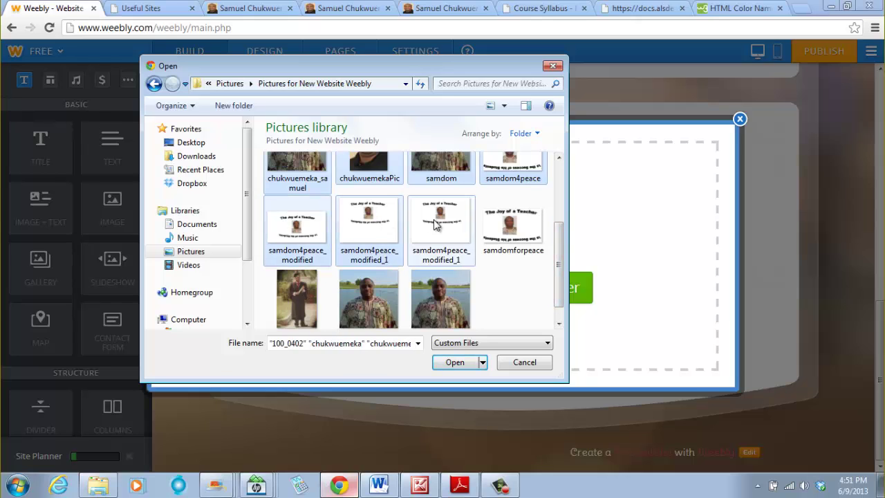
pyautogui.keyDown('ctrl'); pyautogui.click(513, 221); pyautogui.keyUp('ctrl')
pyautogui.keyDown('ctrl'); pyautogui.click(301, 301); pyautogui.keyUp('ctrl')
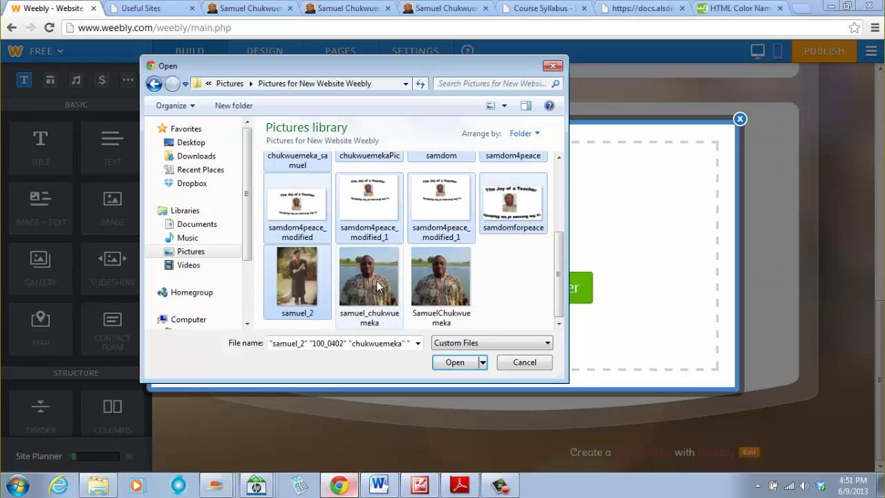
pyautogui.keyDown('ctrl'); pyautogui.click(381, 285); pyautogui.keyUp('ctrl')
pyautogui.keyDown('ctrl'); pyautogui.click(443, 283); pyautogui.keyUp('ctrl')
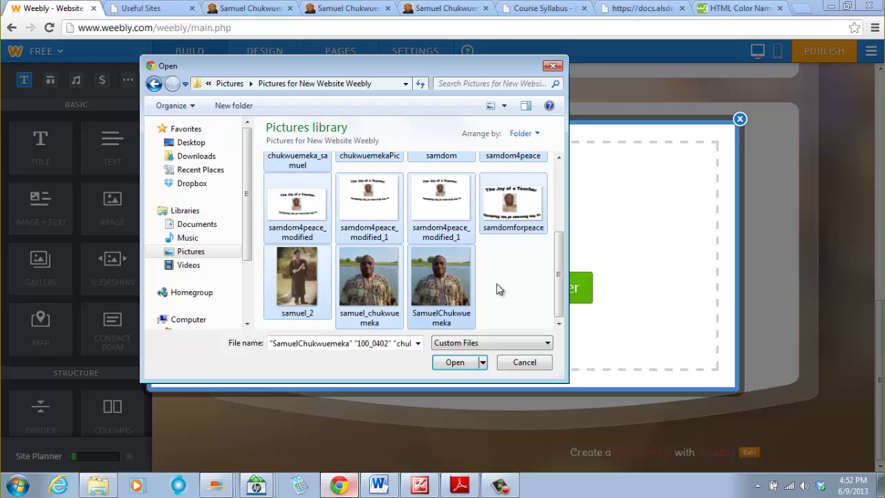
pyautogui.click(460, 362)
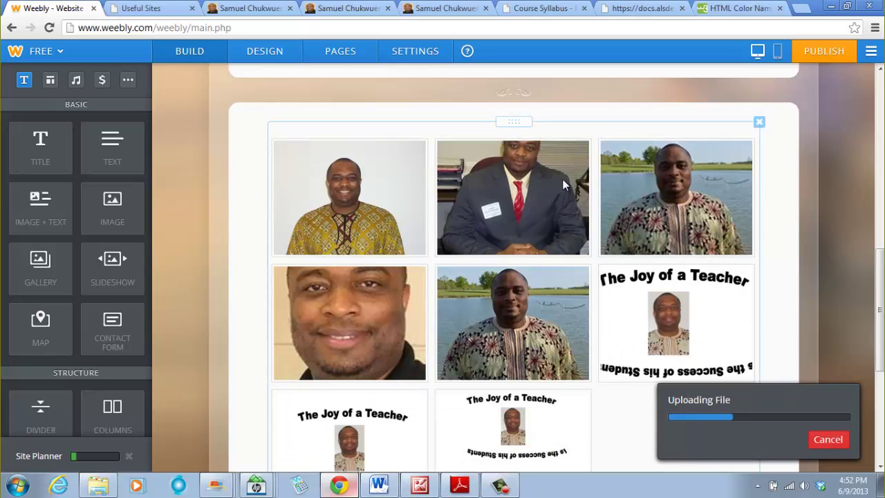
# Scroll through the finished gallery to check its thirteen photos and teacher graphics.
pyautogui.scroll(-1, 563, 179)
pyautogui.scroll(2, 510, 133)
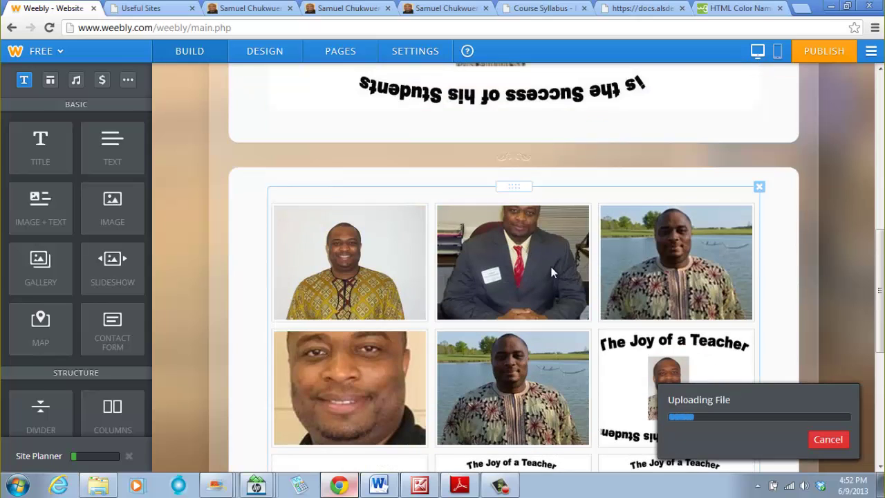
pyautogui.scroll(-5, 630, 270)
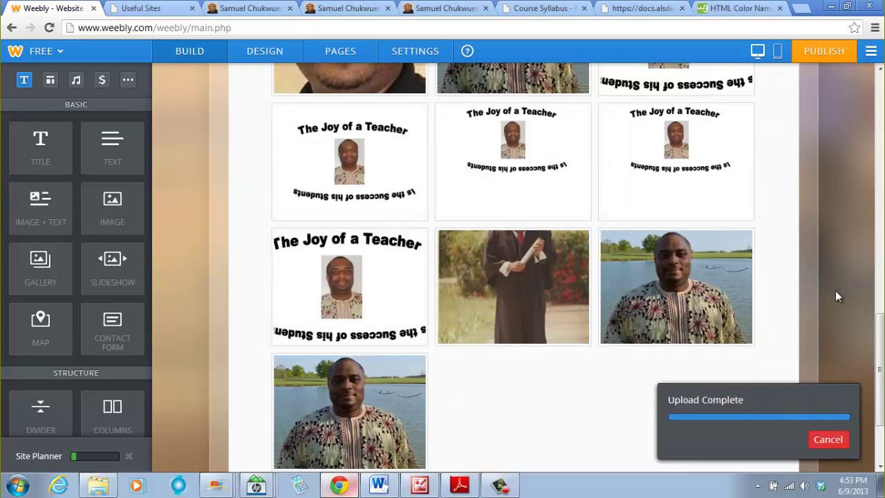
pyautogui.scroll(-3, 833, 283)
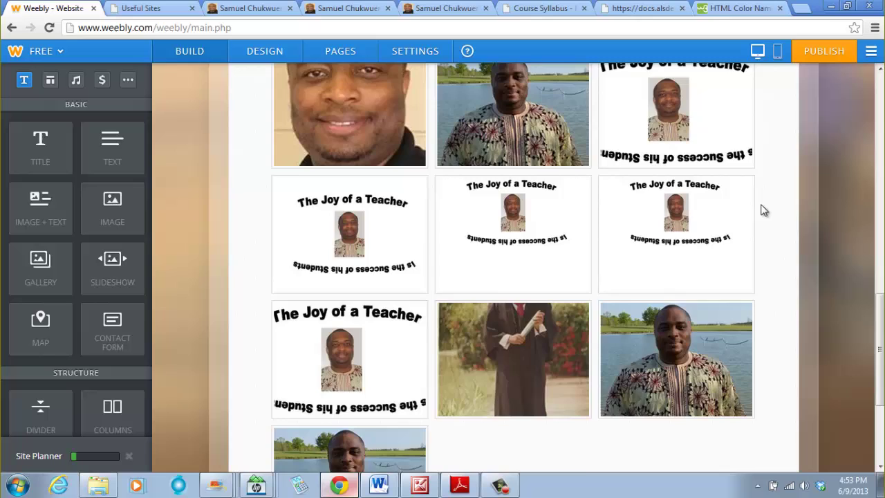
pyautogui.scroll(5, 764, 211)
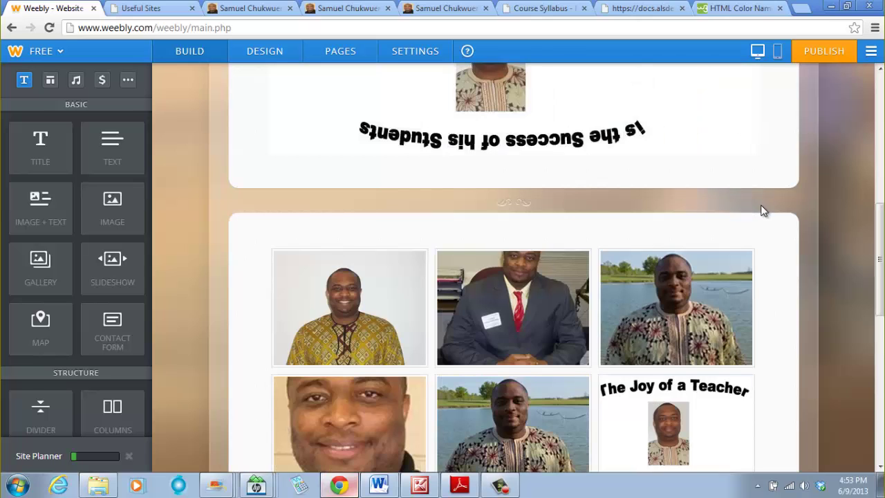
pyautogui.scroll(-8, 763, 211)
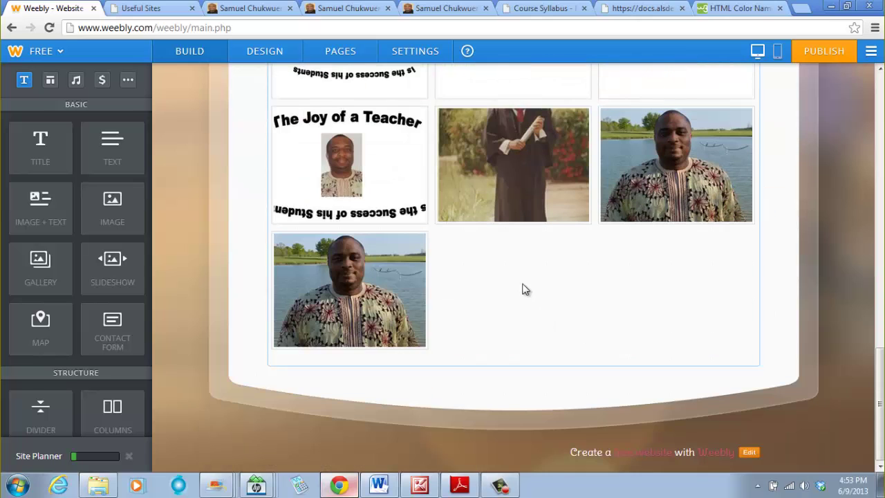
pyautogui.scroll(8, 532, 279)
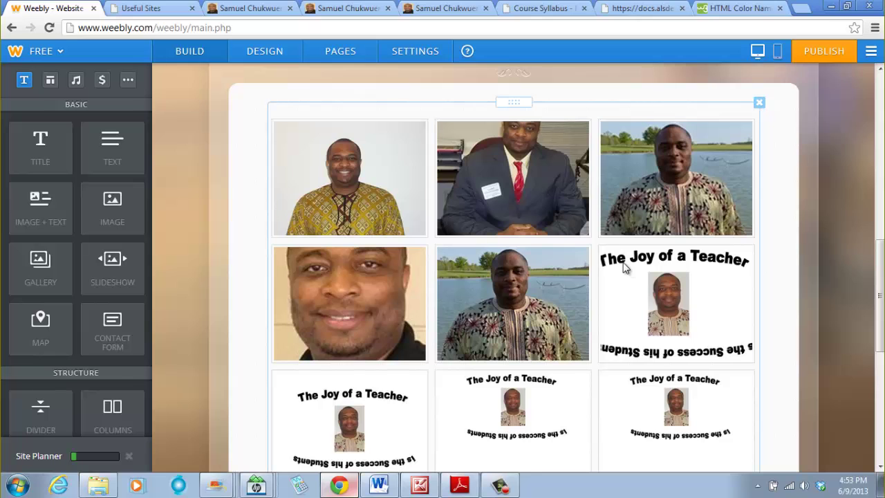
pyautogui.scroll(-6, 624, 272)
pyautogui.scroll(6, 691, 288)
pyautogui.scroll(5, 681, 287)
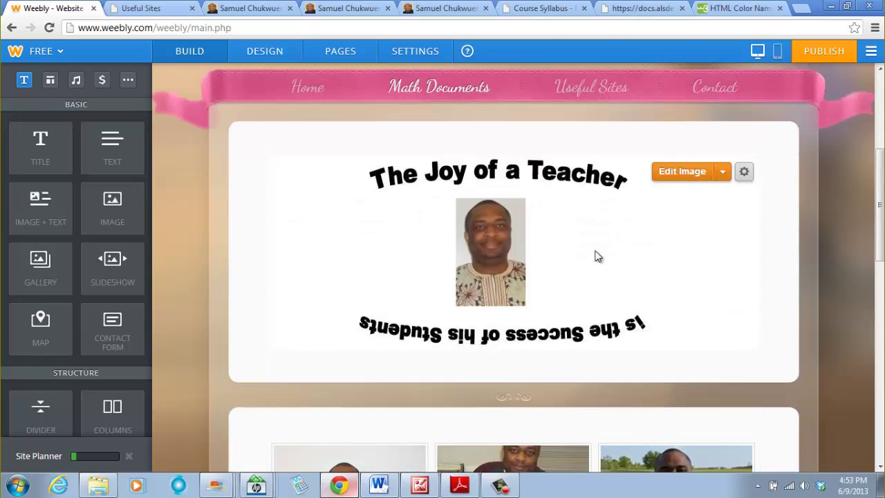
pyautogui.scroll(-2, 671, 286)
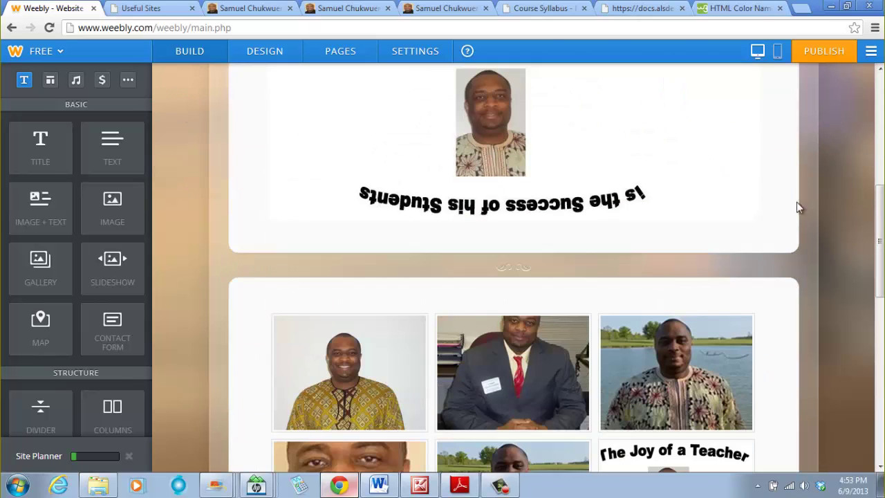
# Publish the site, dismiss the confirmation, and switch to the live Useful Sites tab.
pyautogui.click(823, 51)
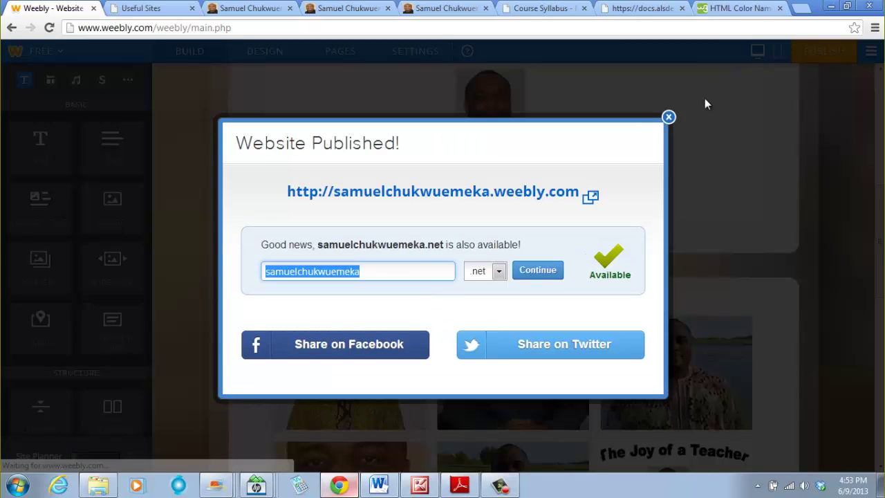
pyautogui.click(667, 117)
pyautogui.click(147, 9)
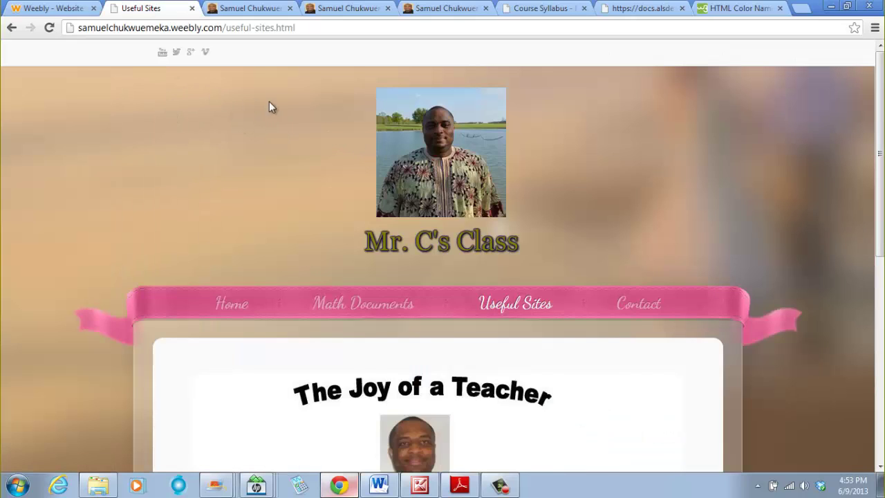
# Reload the live site to load the newly published version.
pyautogui.click(48, 29)
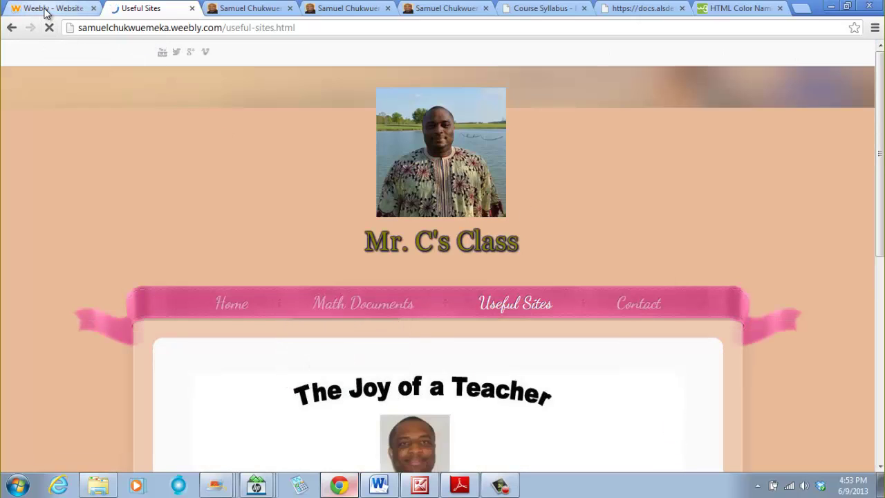
pyautogui.scroll(-6, 457, 326)
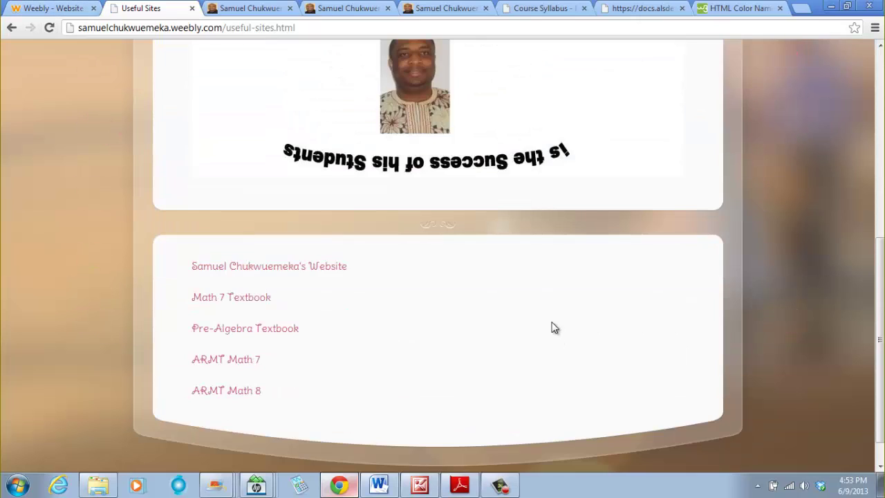
pyautogui.scroll(5, 546, 318)
# Open the live Math Documents page and scroll through its photo gallery.
pyautogui.click(385, 247)
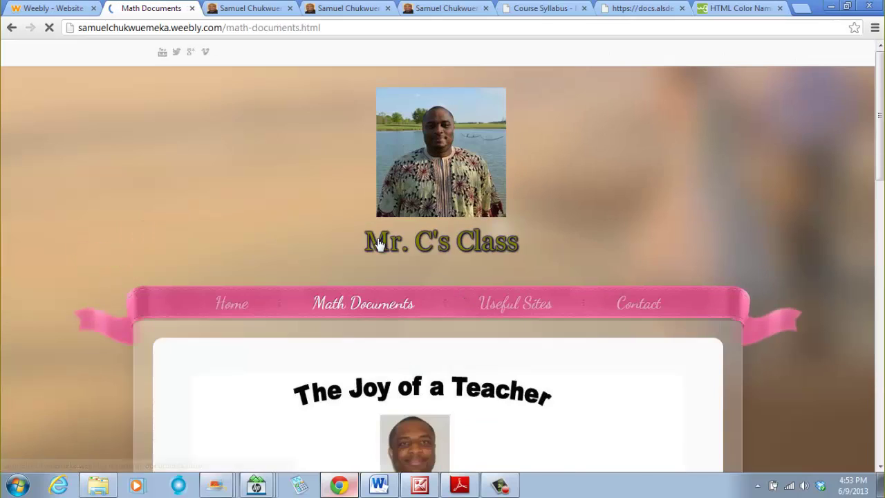
pyautogui.scroll(-10, 282, 251)
pyautogui.scroll(-4, 544, 373)
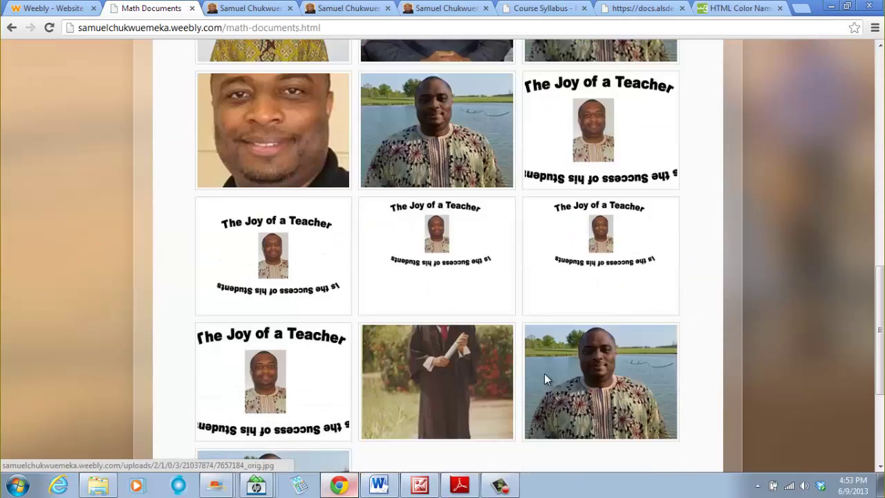
pyautogui.scroll(3, 429, 284)
pyautogui.scroll(4, 546, 228)
pyautogui.scroll(-4, 712, 399)
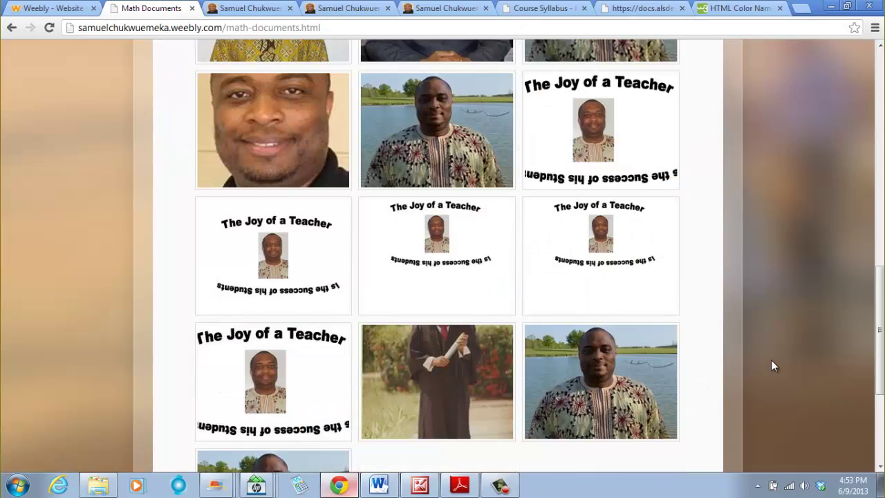
pyautogui.scroll(-3, 740, 381)
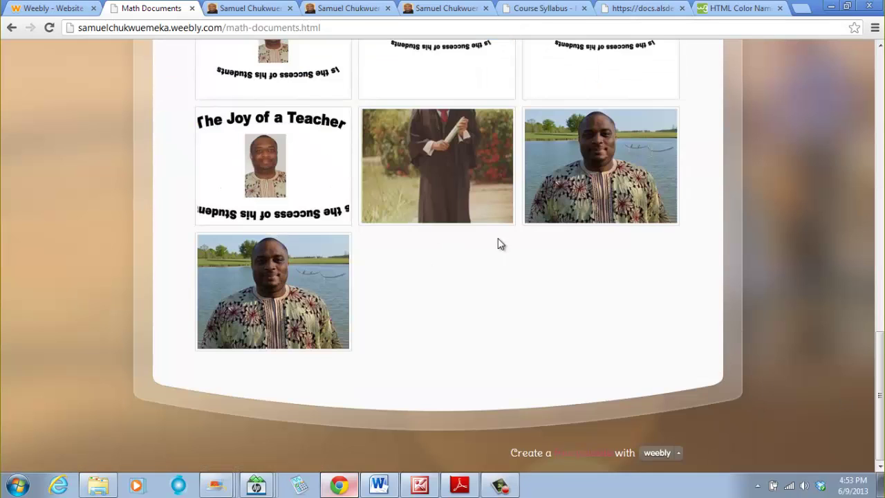
pyautogui.scroll(3, 483, 232)
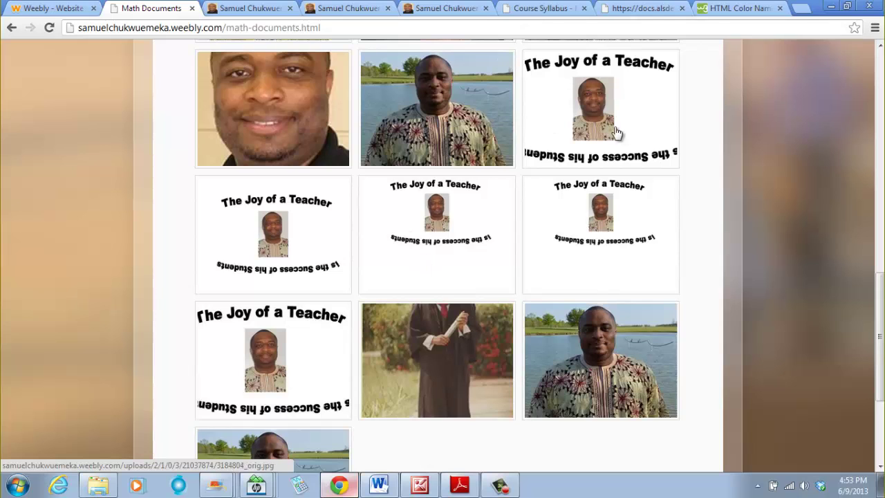
pyautogui.scroll(3, 650, 201)
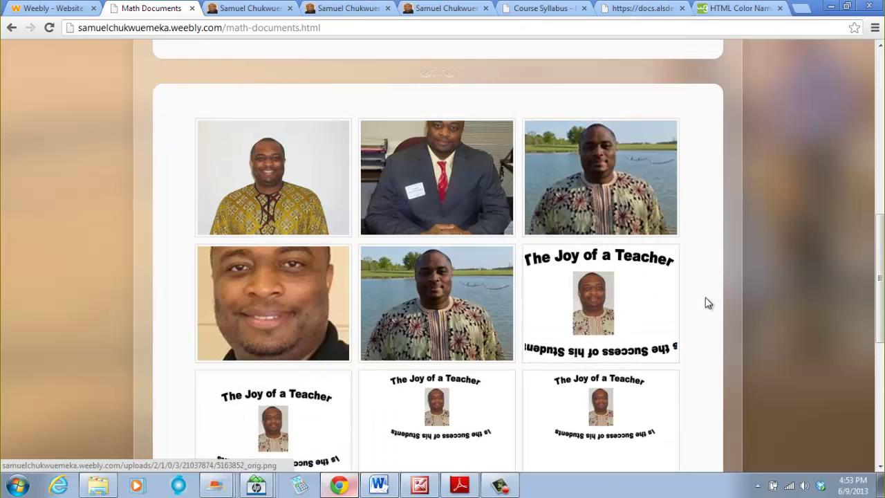
pyautogui.scroll(-5, 611, 378)
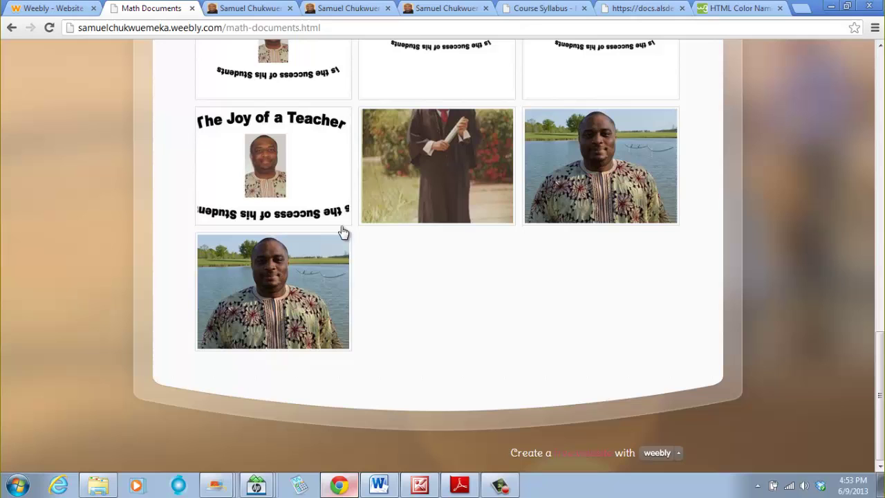
pyautogui.scroll(10, 571, 322)
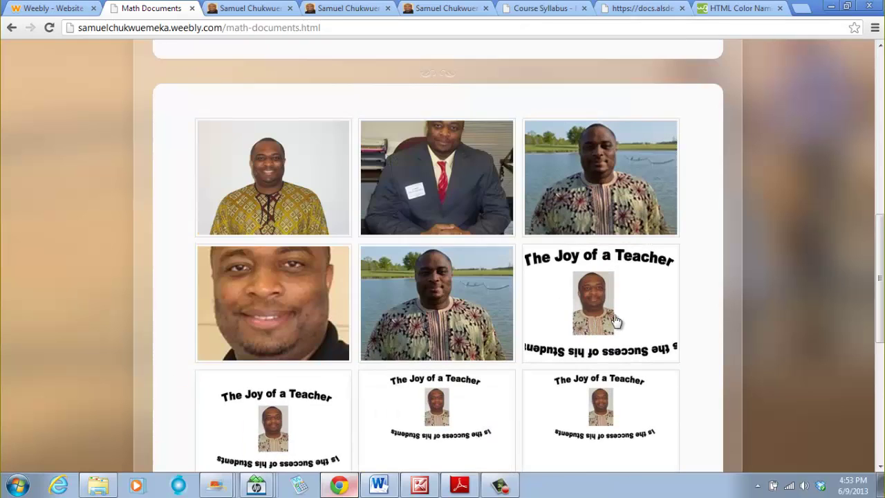
pyautogui.scroll(2, 640, 309)
# Return to the Weebly editor and scroll to the gallery below the teacher header.
pyautogui.click(51, 7)
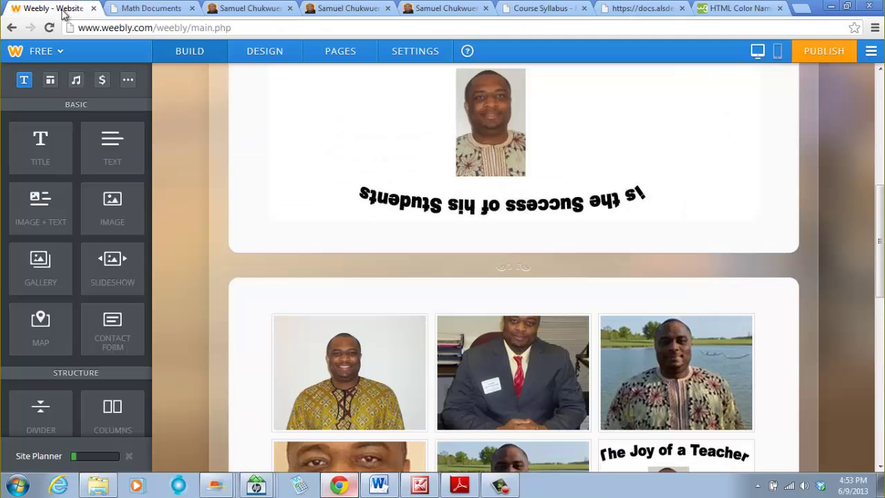
pyautogui.scroll(-8, 458, 334)
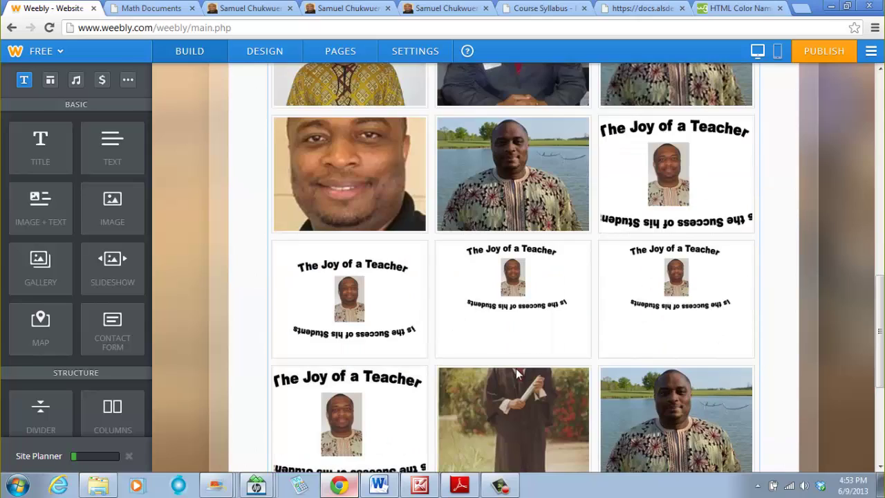
pyautogui.scroll(15, 560, 363)
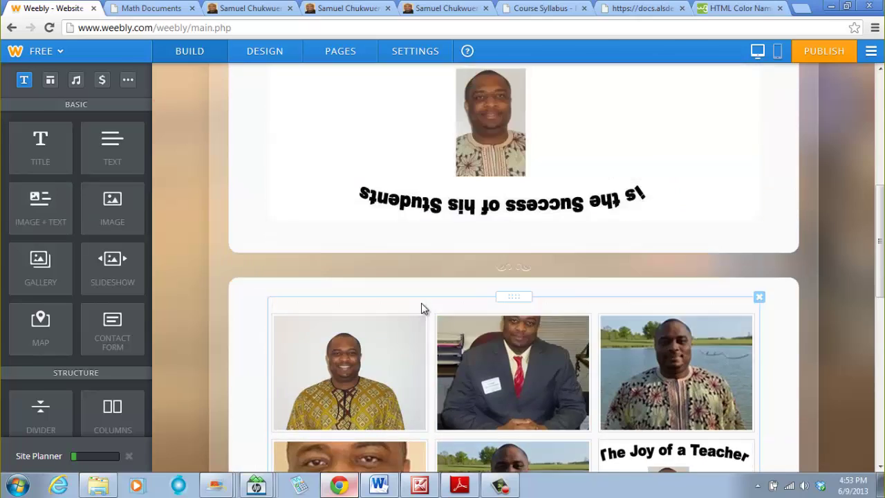
pyautogui.scroll(-8, 681, 278)
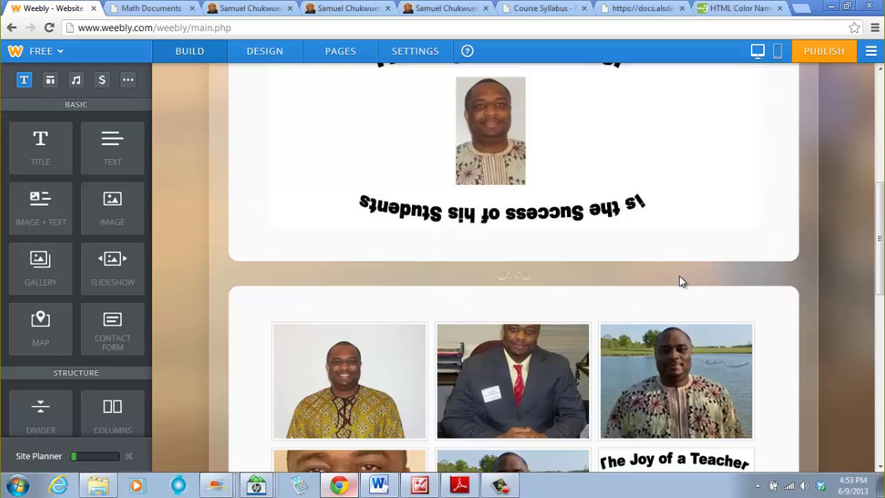